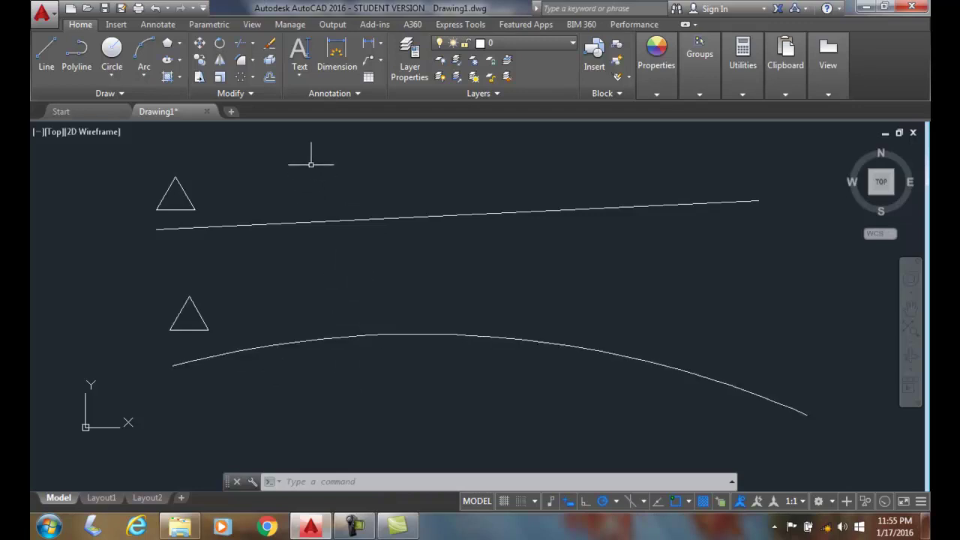
Step: Create a path array of the upper triangle along the straight line
click(252, 78)
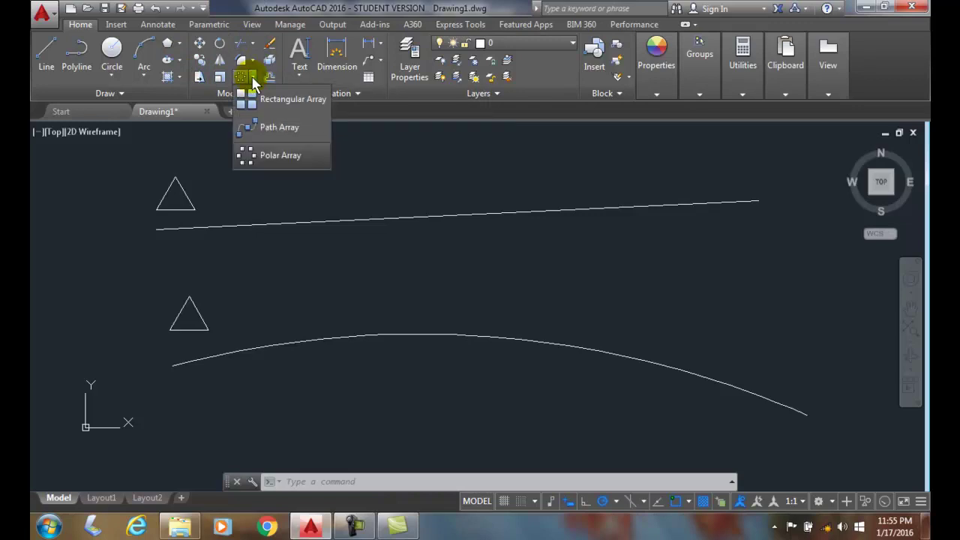
click(271, 127)
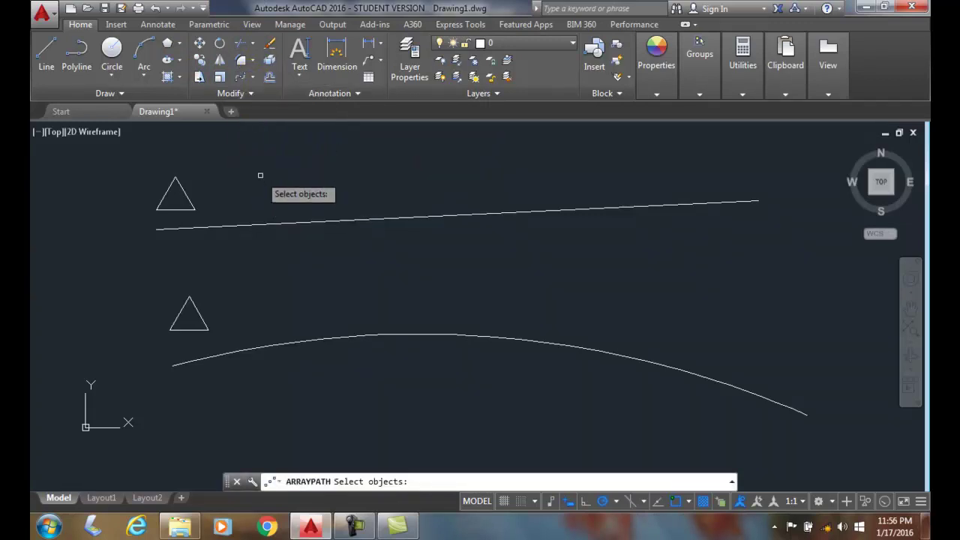
click(185, 193)
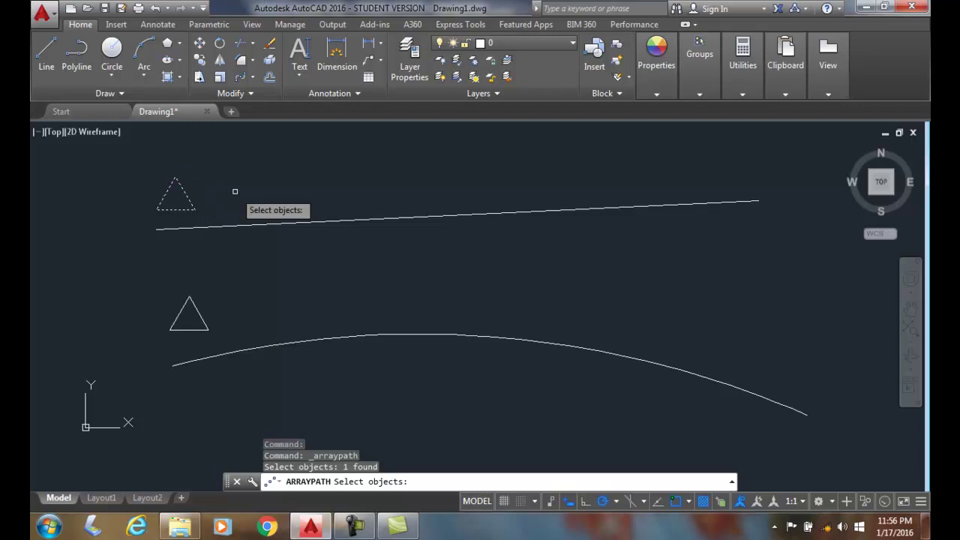
key(Return)
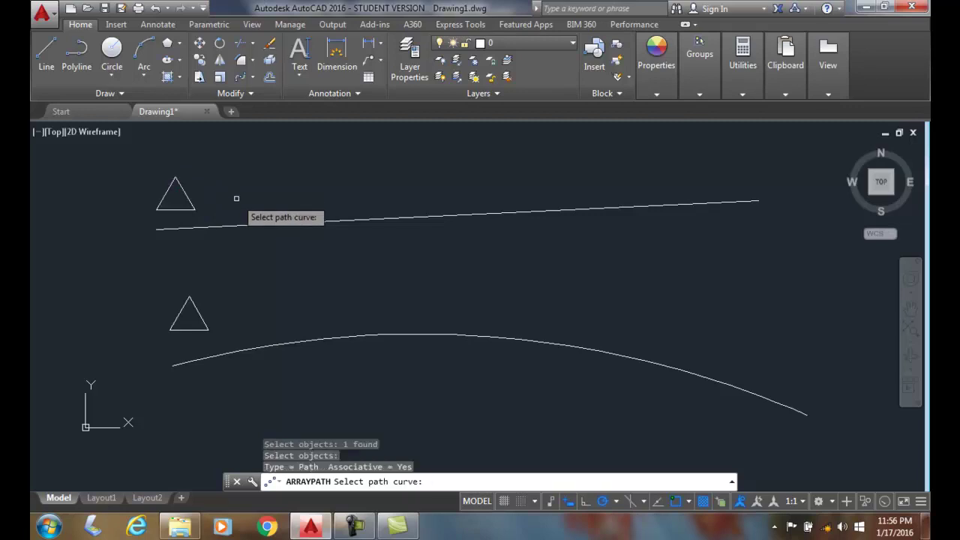
click(224, 226)
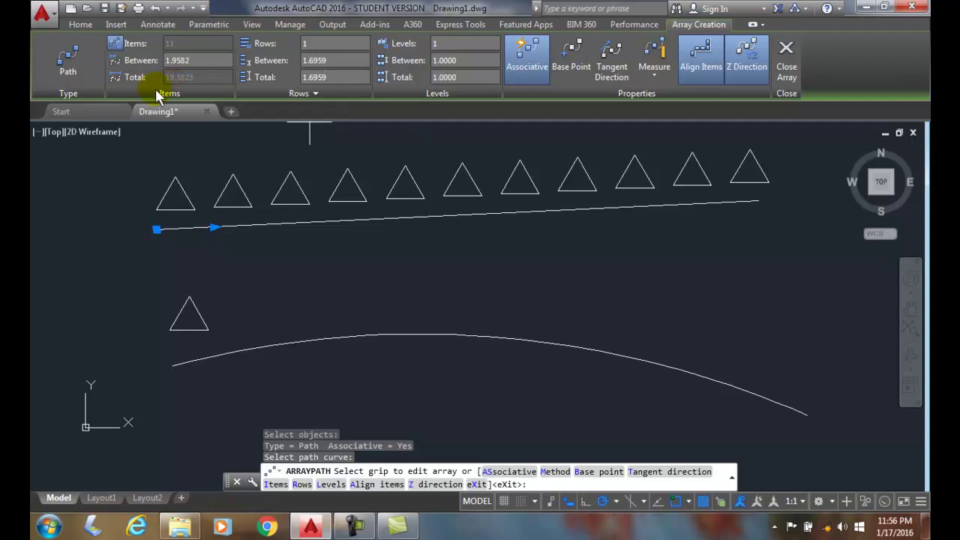
Step: Set the spacing between items of the straight-line array to 2.0
click(199, 61)
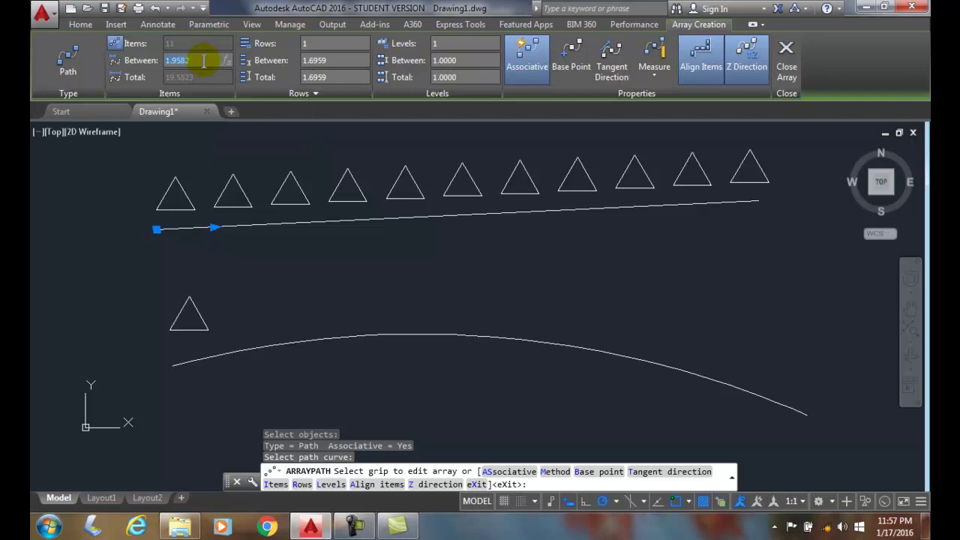
text(2.0)
key(Return)
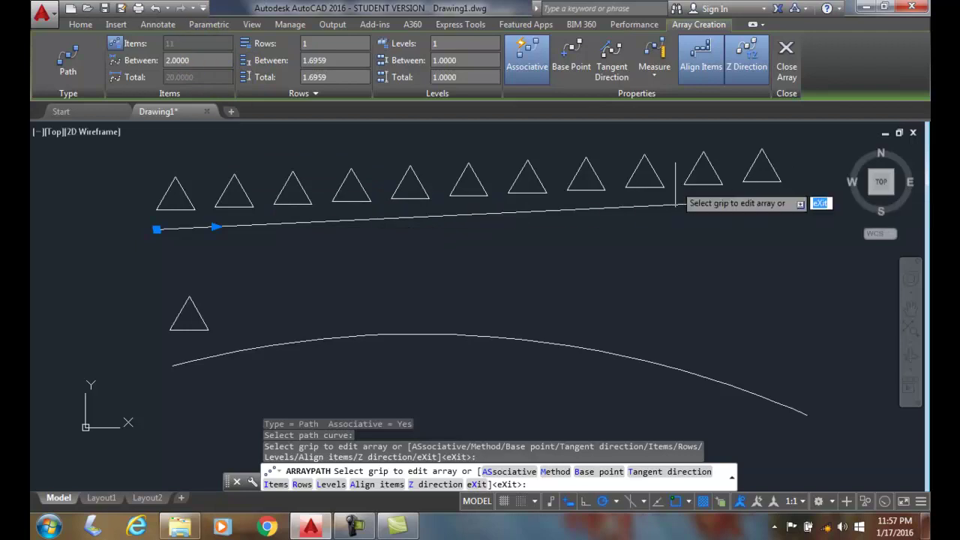
Step: Set the spacing between items of the straight-line array to 3
click(192, 60)
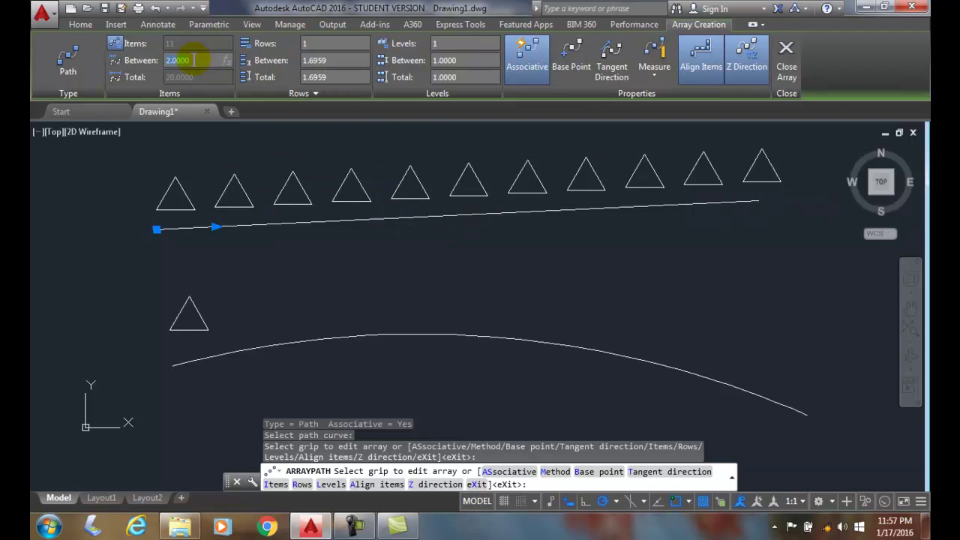
text(3)
key(Return)
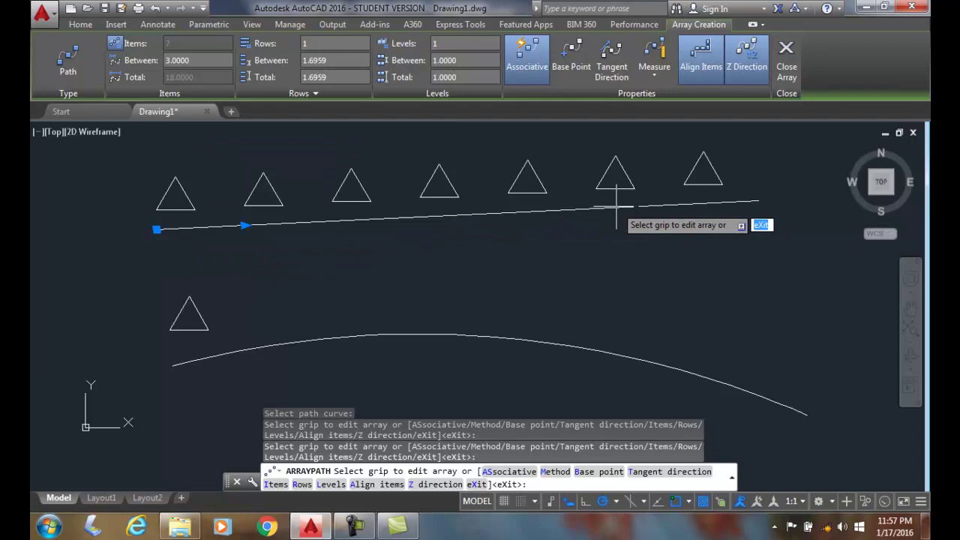
Step: Set the number of rows of the straight-line array to 3
scroll(613, 206, down, 2)
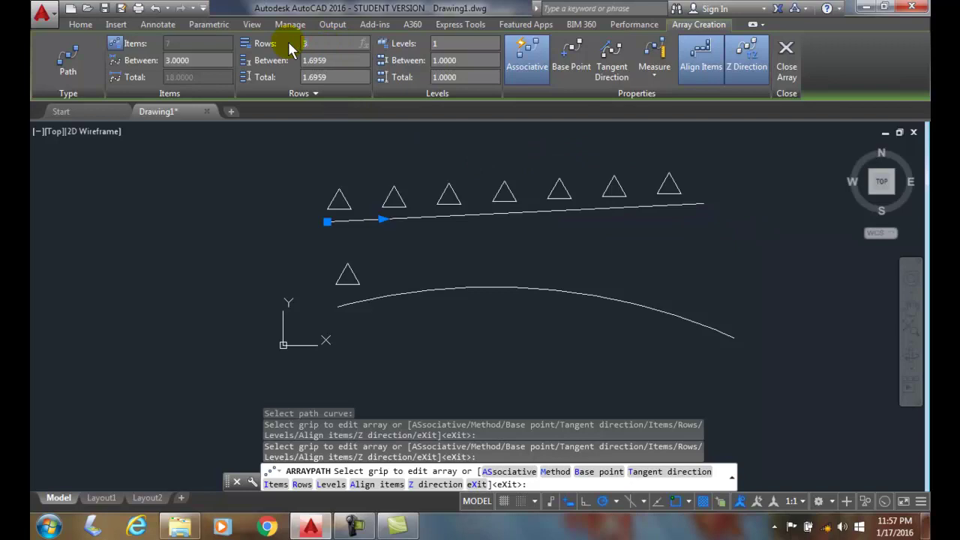
click(202, 59)
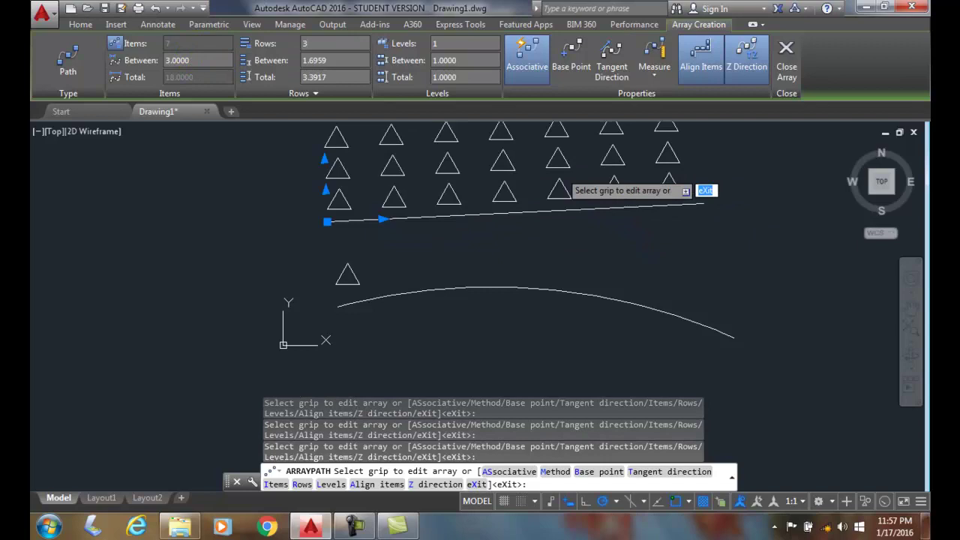
scroll(539, 184, down, 1)
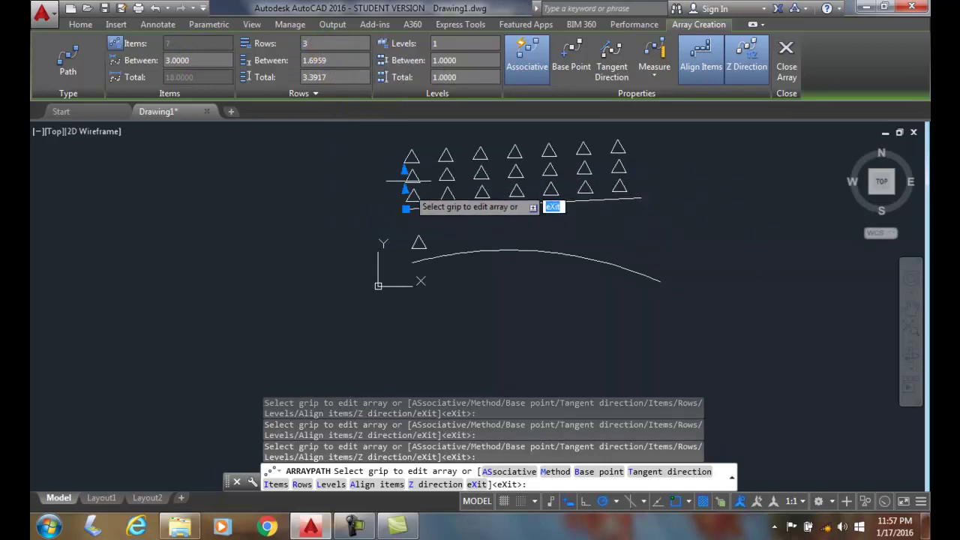
Step: Set the straight-line array's row count to 1 and finish the array
click(324, 46)
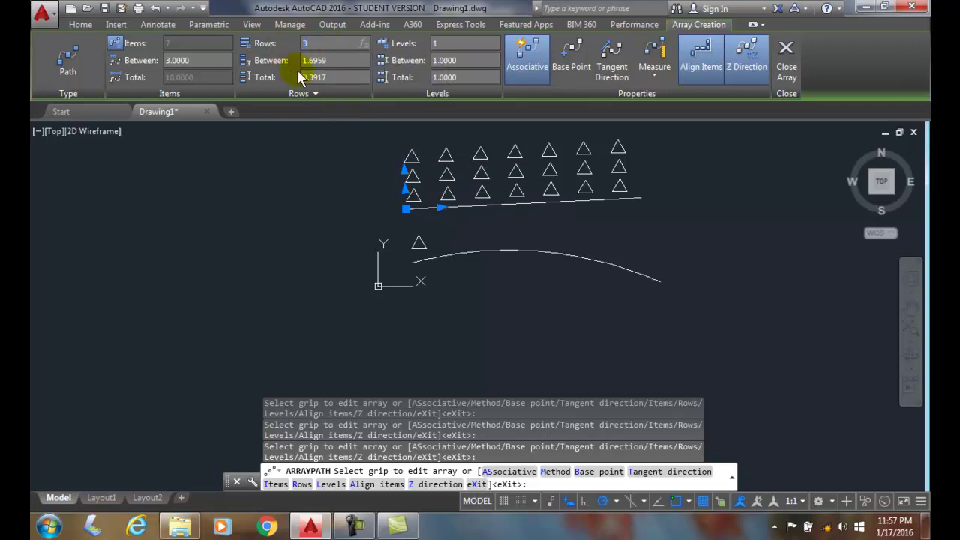
text(1)
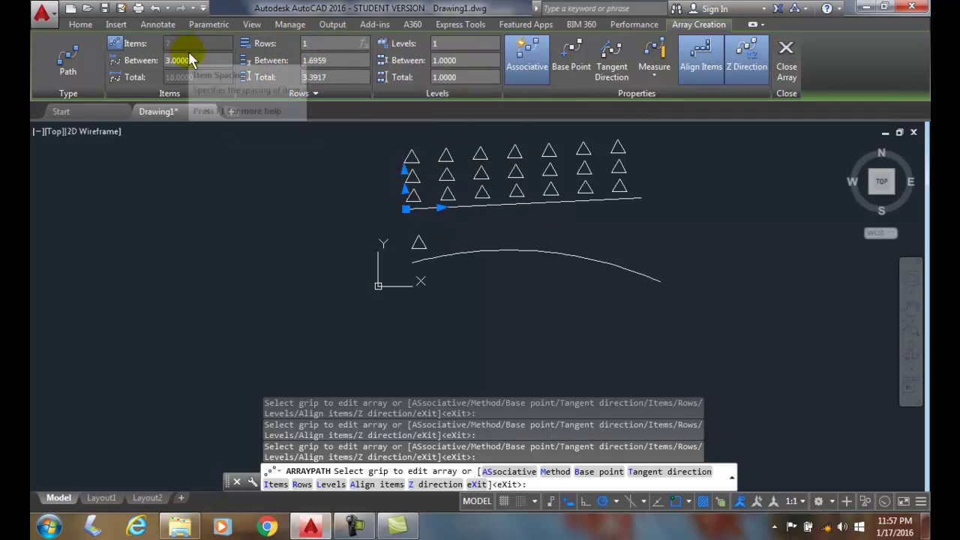
click(189, 56)
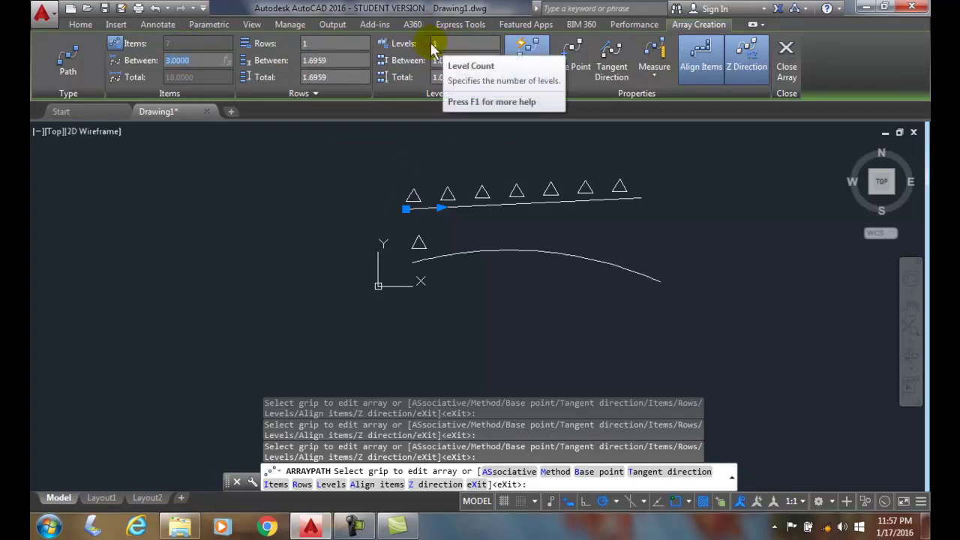
click(791, 73)
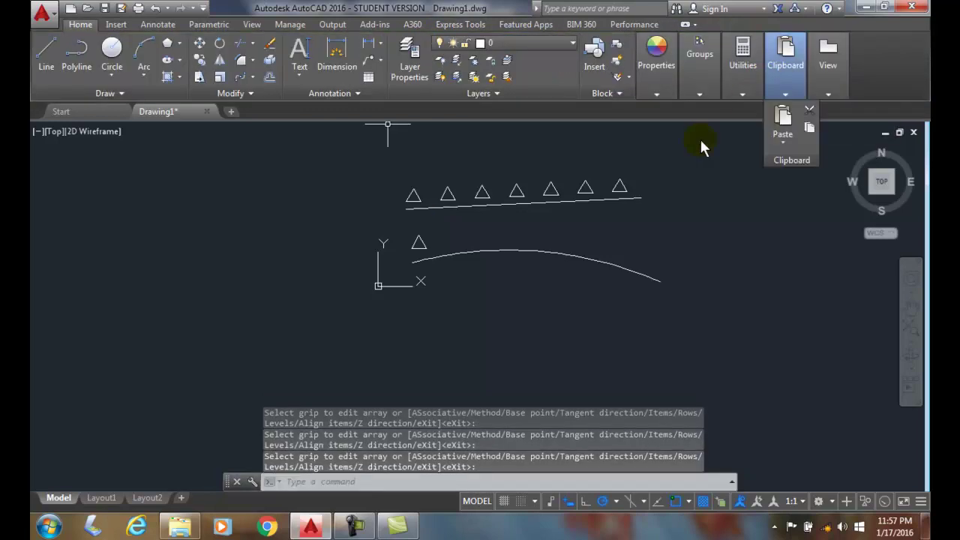
click(550, 190)
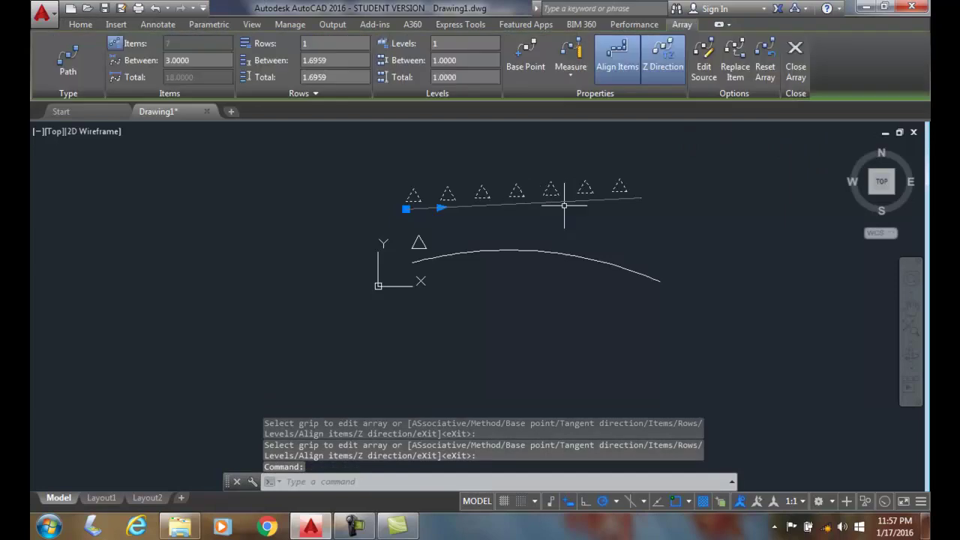
key(Escape)
key(Escape)
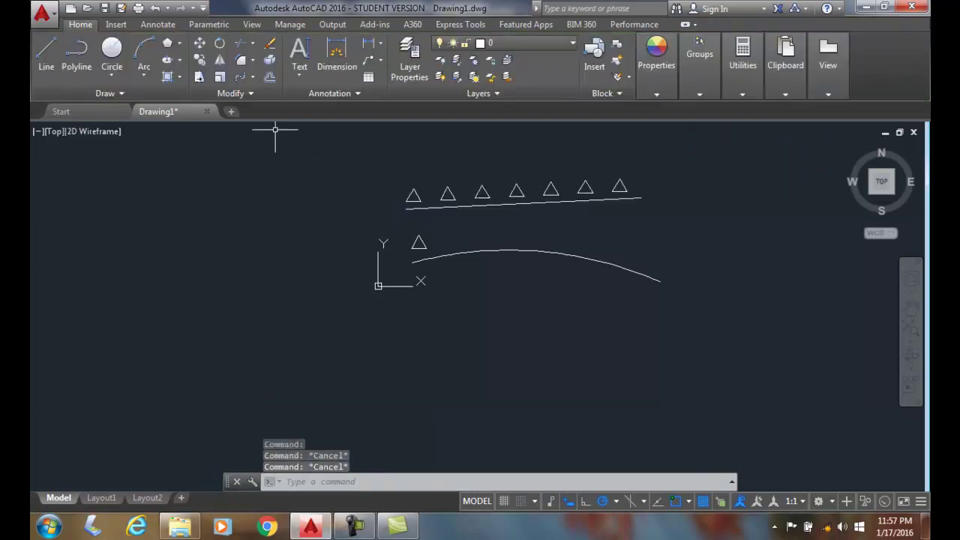
Step: Create a path array of the lower triangle along the arc
click(253, 77)
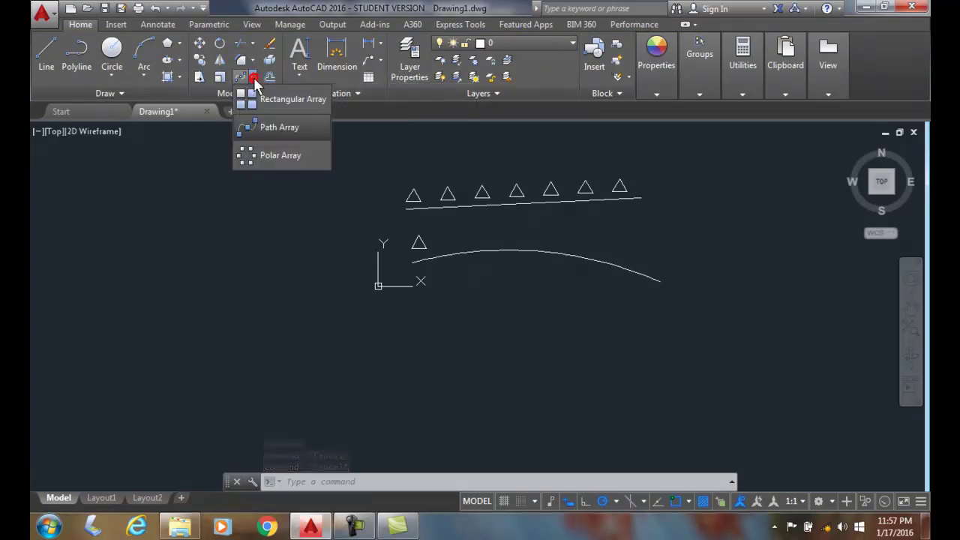
click(267, 126)
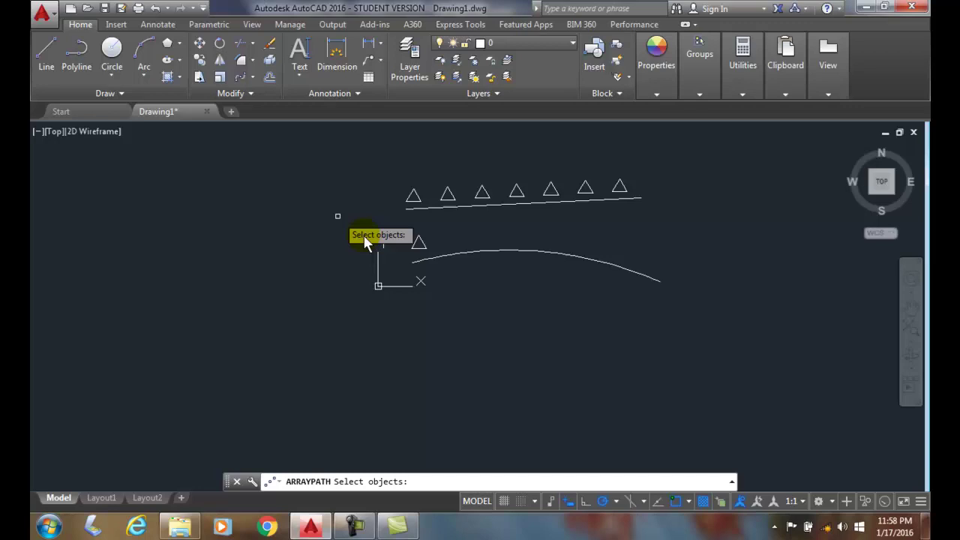
click(418, 240)
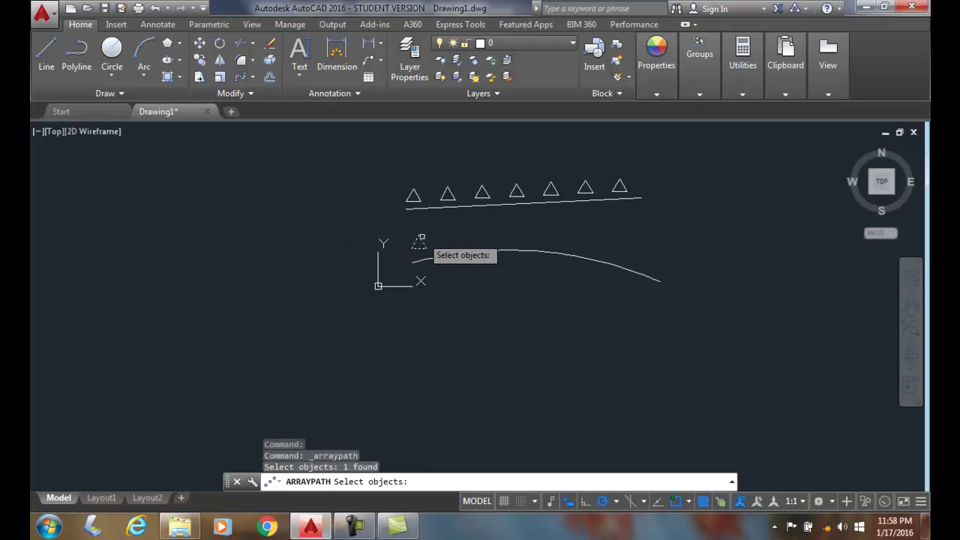
key(Return)
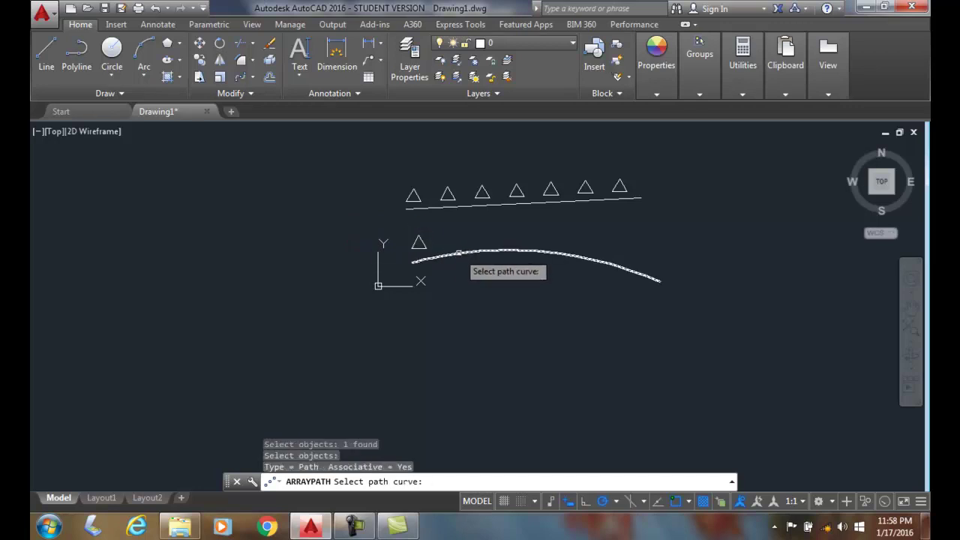
click(459, 254)
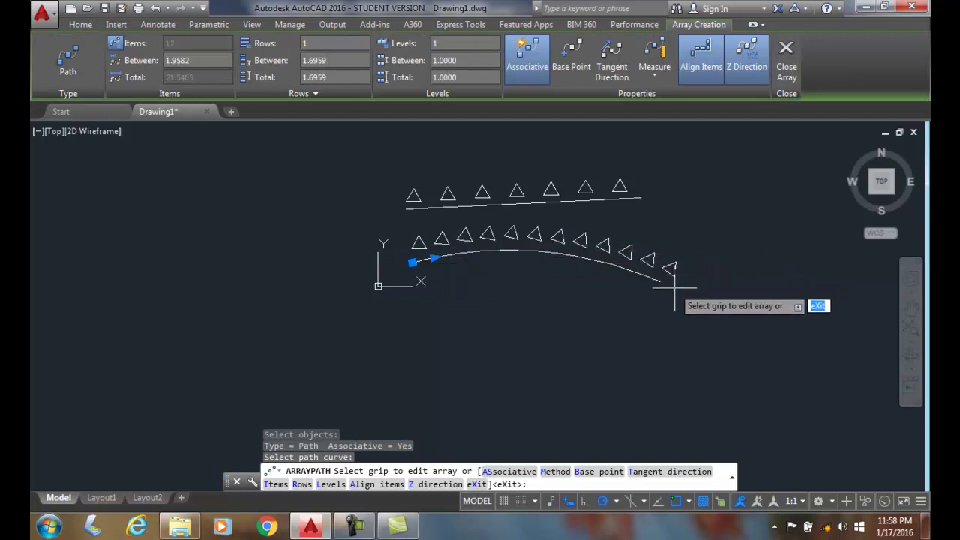
Step: Set the spacing between items of the arc array to 2.5 and finish the array
click(187, 60)
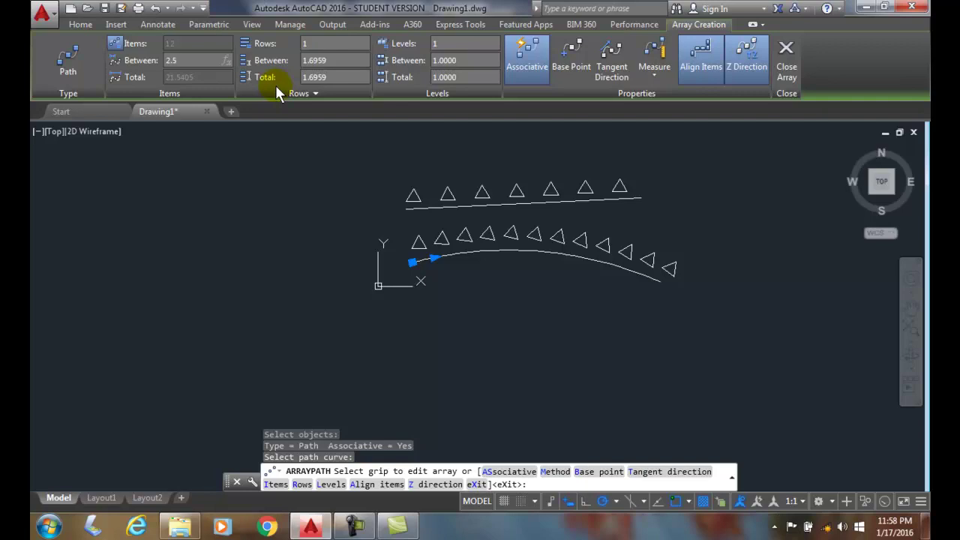
text(2.5)
key(Return)
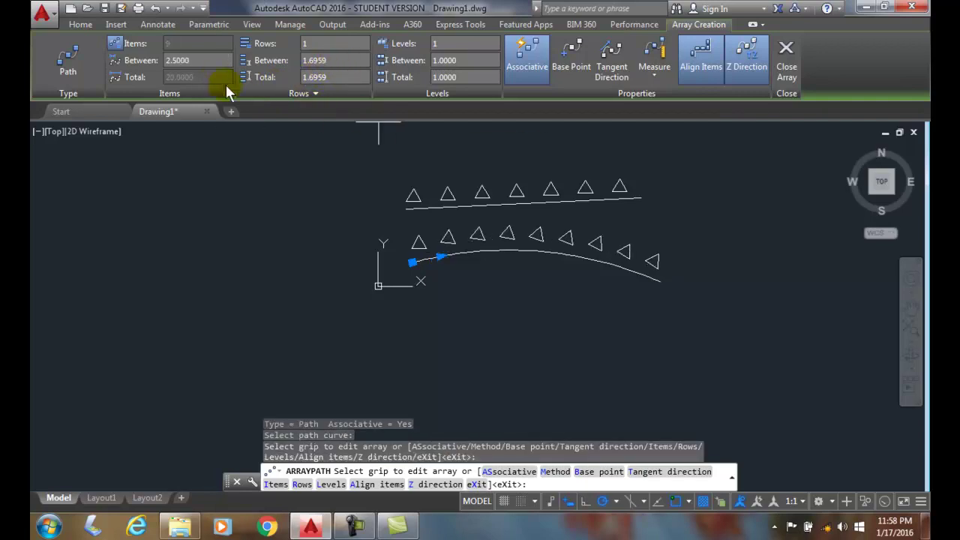
click(177, 60)
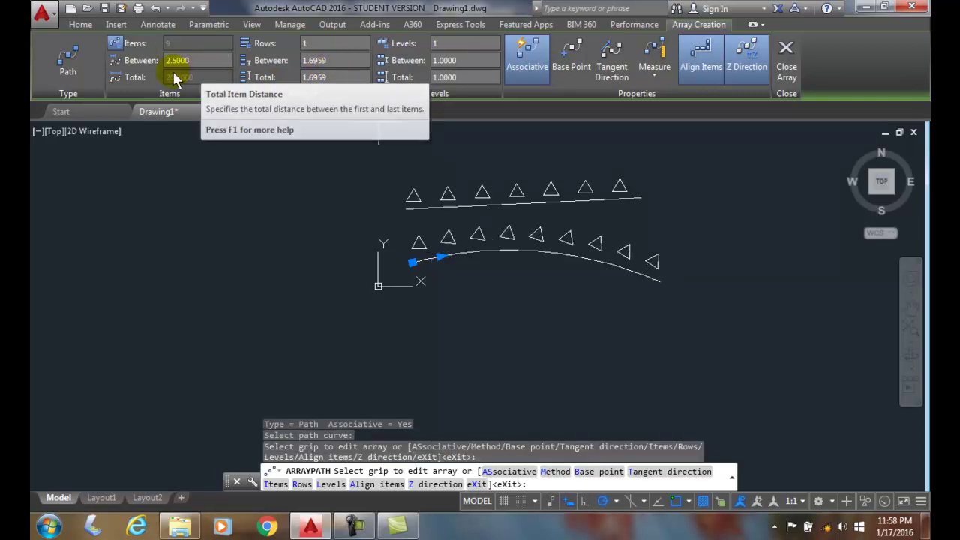
click(159, 42)
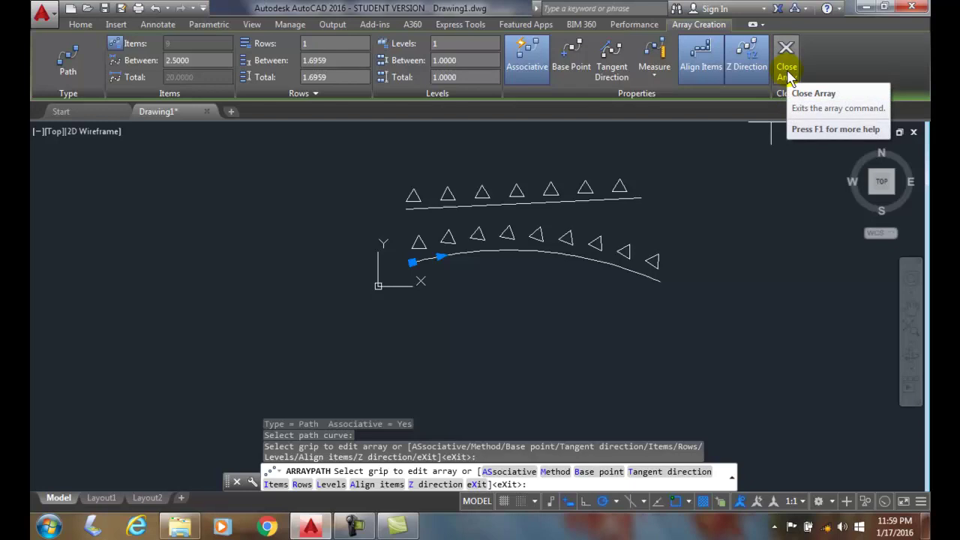
click(788, 75)
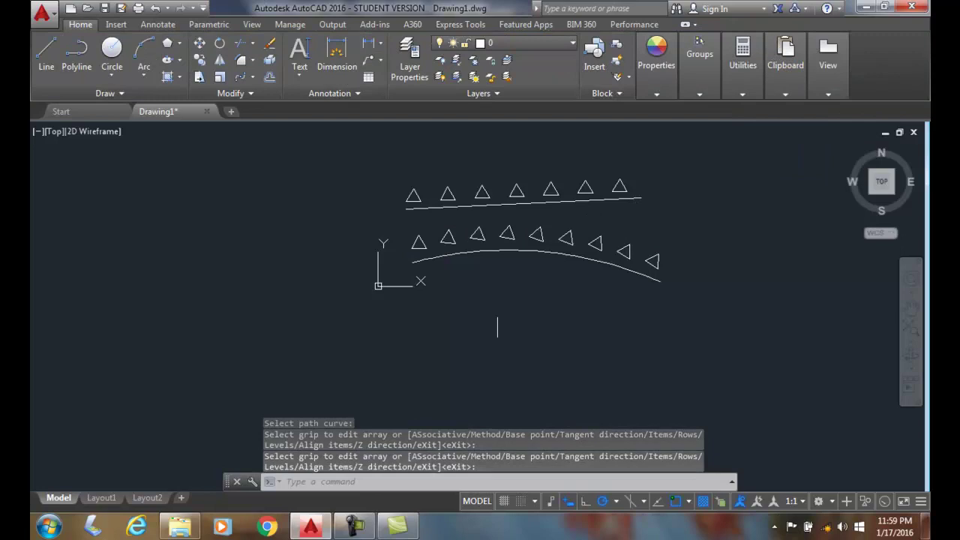
click(527, 238)
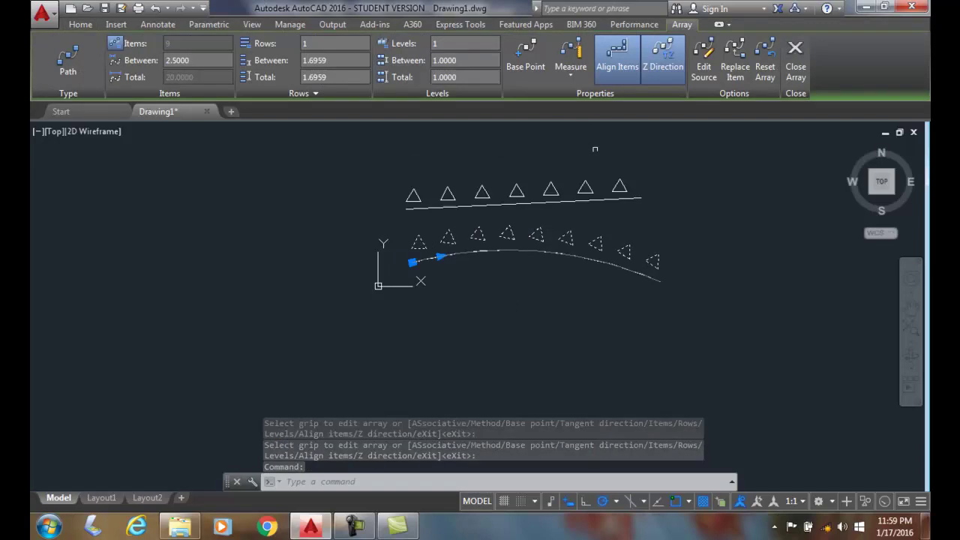
key(Escape)
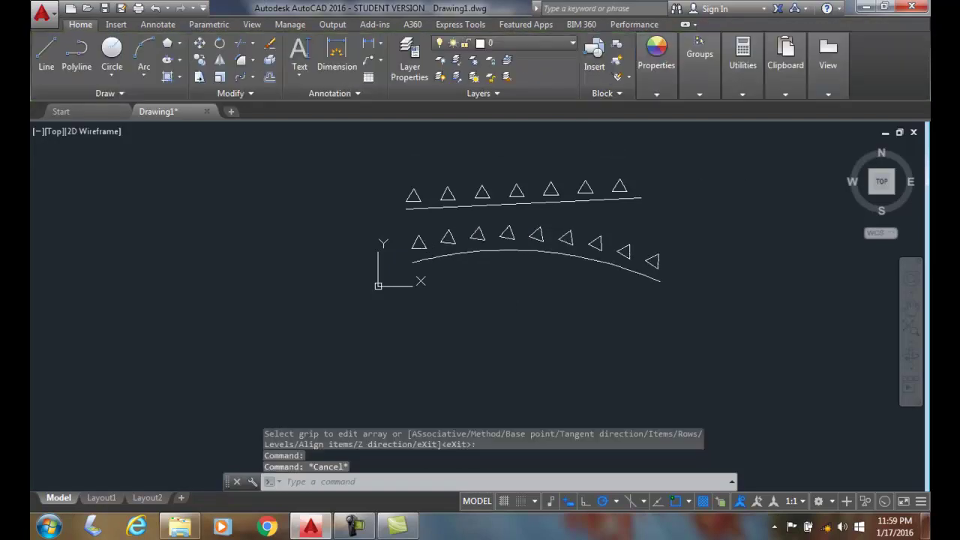